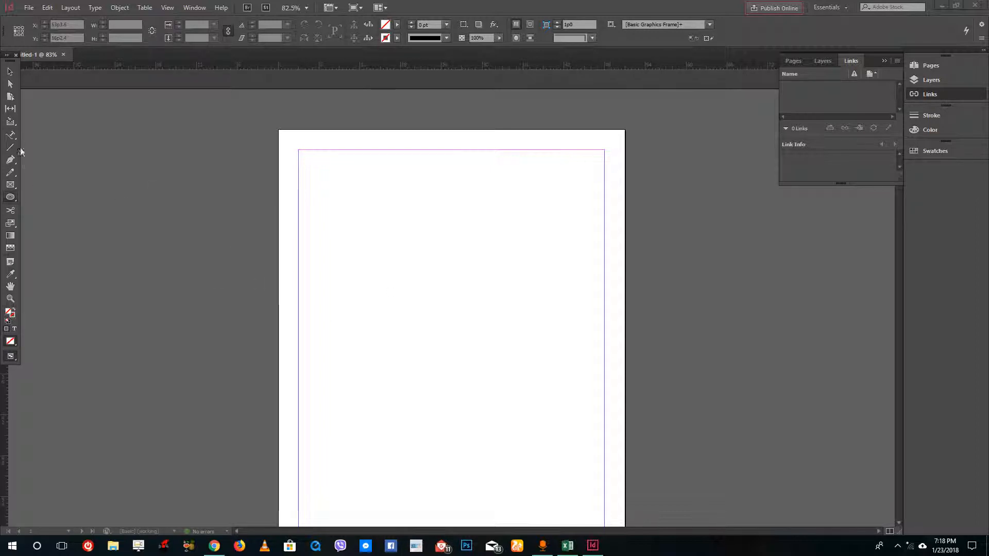
- Draw a rectangle about 20p5 wide and 17p1 high in the upper part of the page
click(13, 198)
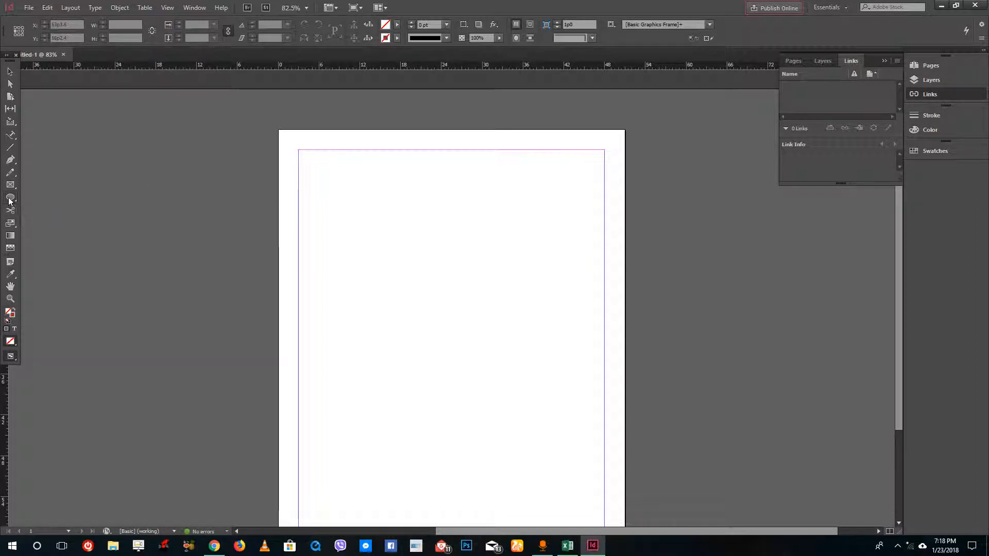
click(31, 198)
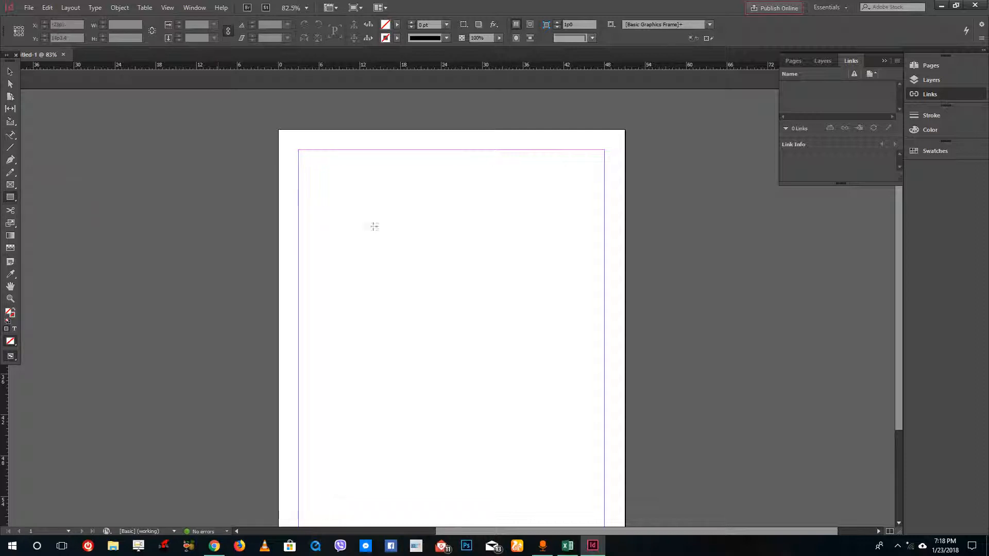
drag(349, 206, 488, 323)
- Draw a closed curved shape below the rectangle with the Pen tool and a near-vertical straight line beside the rectangle
click(10, 159)
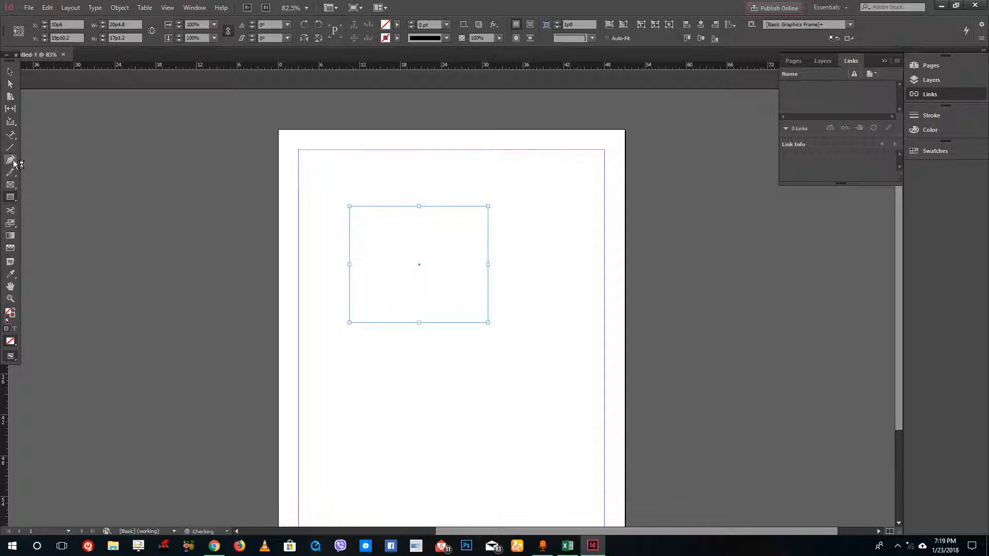
drag(371, 391, 377, 383)
drag(425, 376, 453, 399)
mouse_move(446, 442)
mouse_down()
mouse_move(411, 455)
mouse_move(350, 430)
mouse_move(365, 410)
mouse_up()
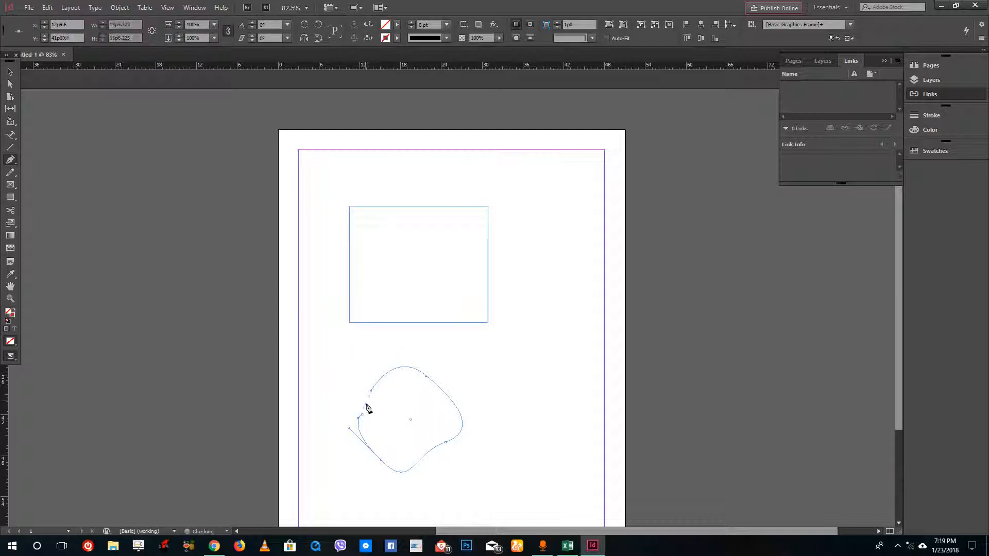
click(371, 392)
click(10, 147)
drag(533, 185, 538, 316)
- Select all three objects and give them a yellow C=0 M=0 Y=100 K=0 stroke
click(10, 73)
drag(234, 128, 676, 490)
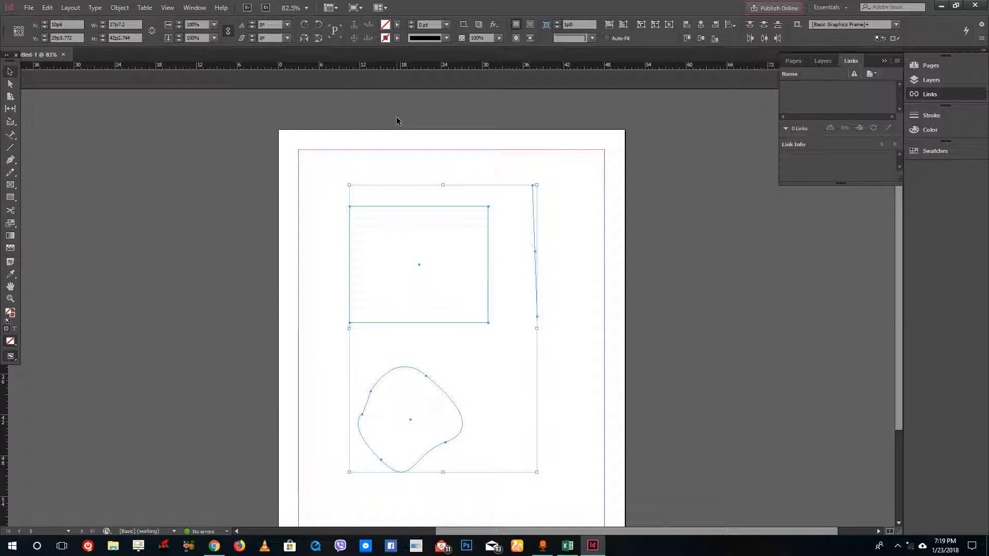
click(397, 38)
click(327, 133)
click(327, 133)
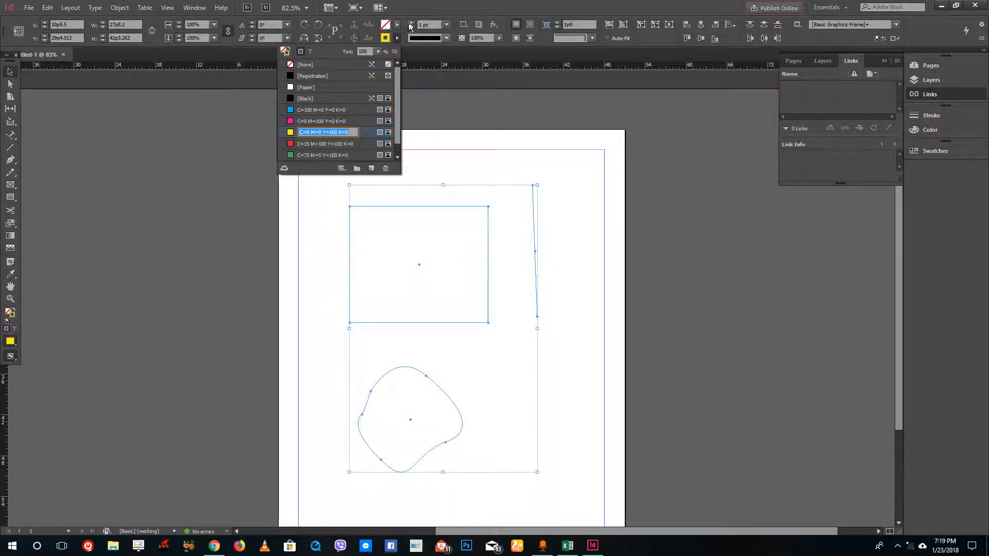
- Raise the stroke weight of the three selected objects to 12 pt
click(412, 23)
click(412, 22)
click(413, 23)
click(412, 23)
click(412, 23)
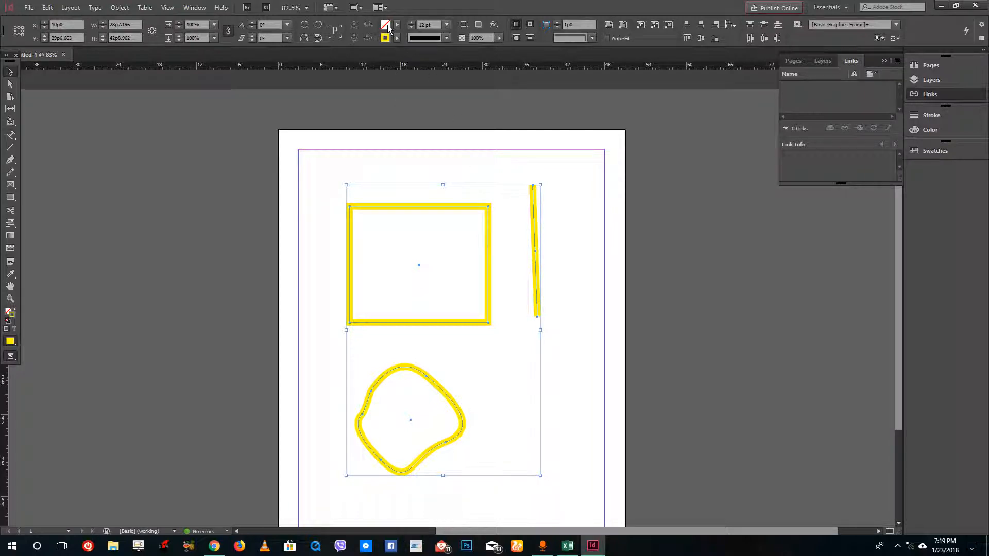
- Fill the selected objects with the red swatch C=15 M=100 Y=100 K=0
click(397, 26)
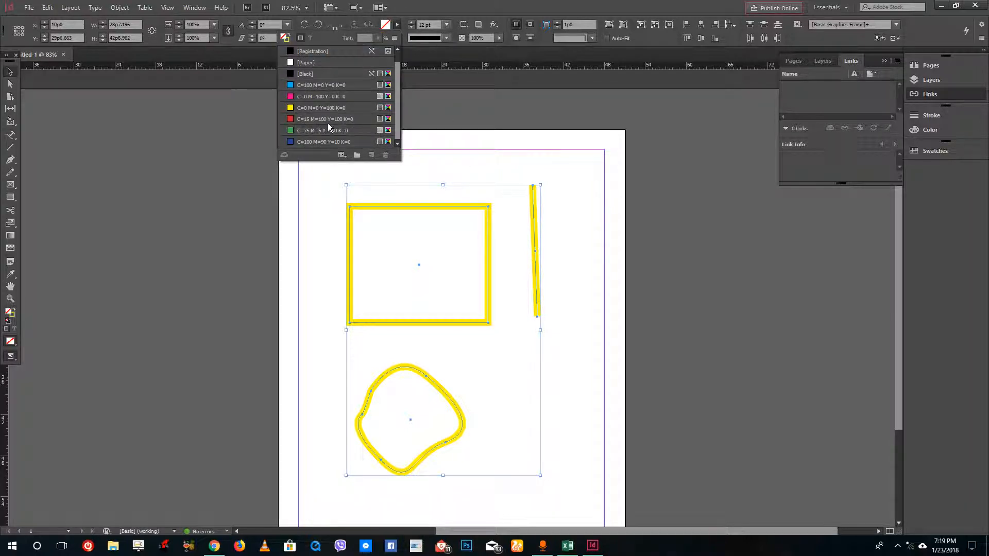
click(311, 119)
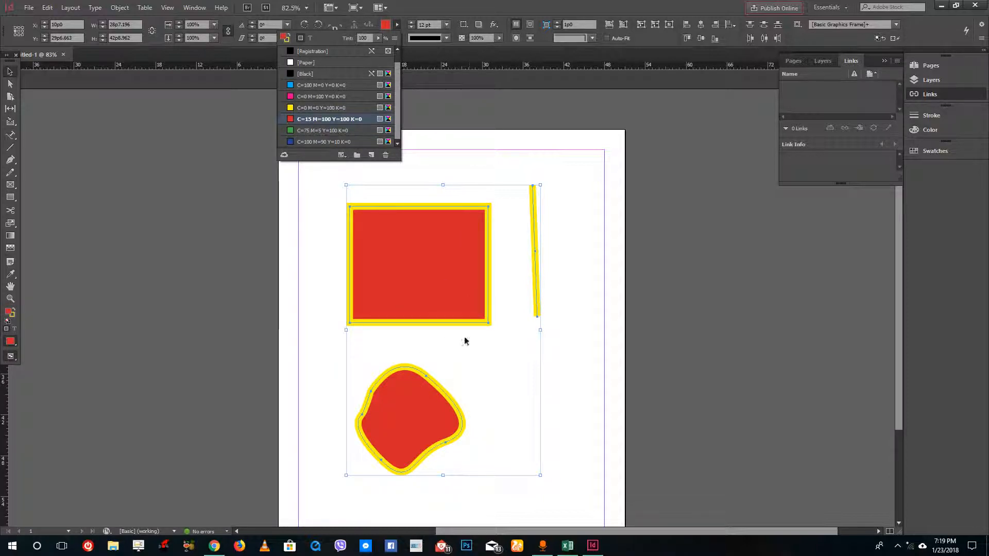
click(397, 26)
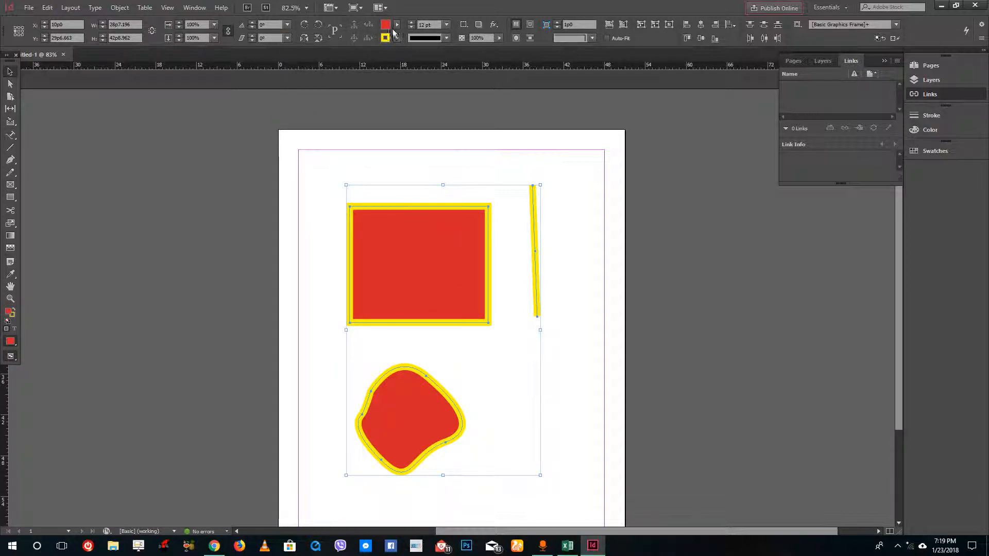
- Try the Triple stroke type on the selected objects, and switch their strokes to Dotted
click(448, 38)
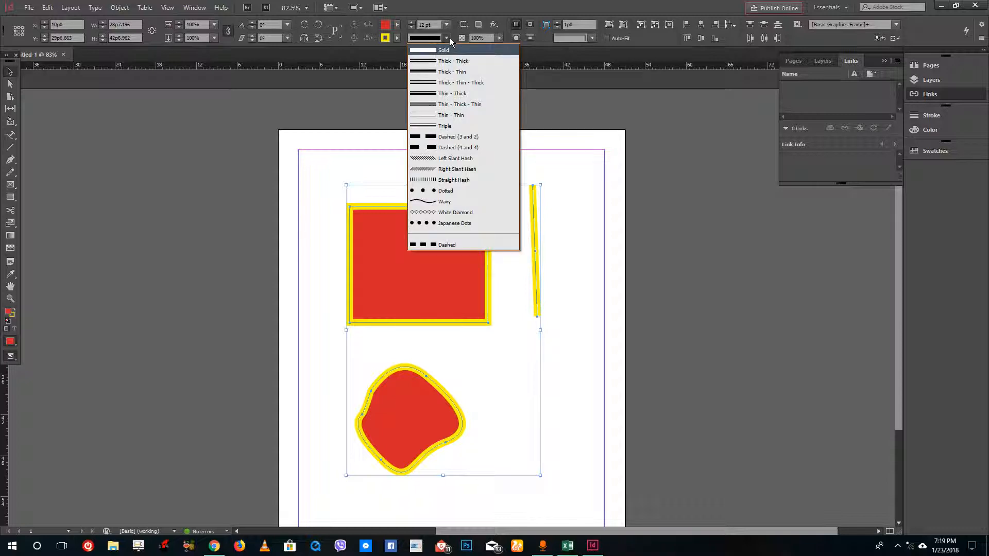
click(462, 127)
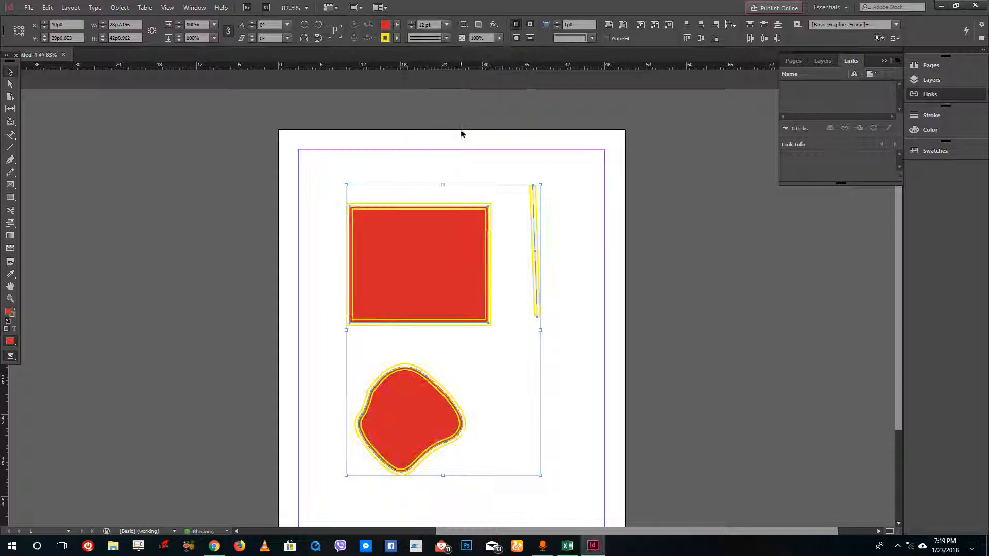
click(448, 38)
click(443, 50)
click(446, 38)
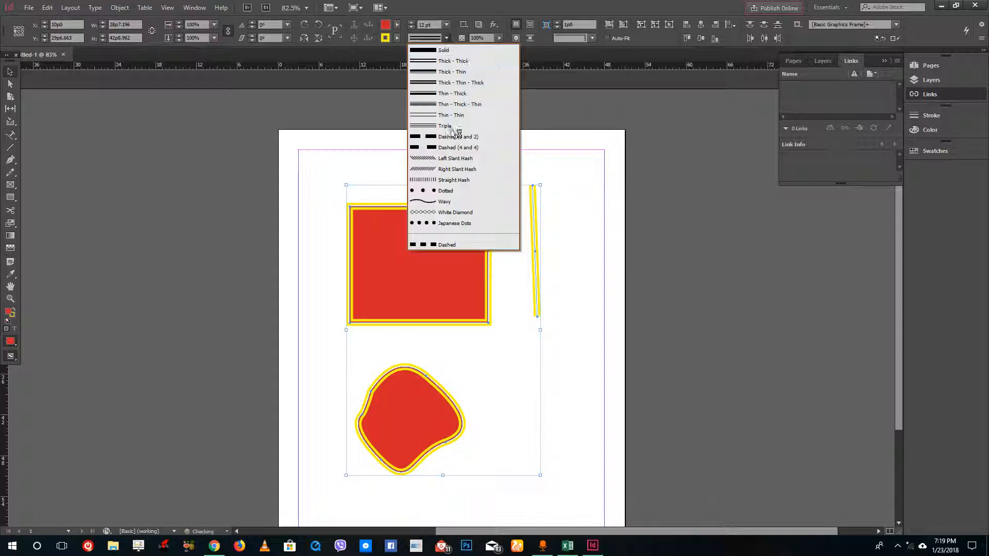
click(450, 191)
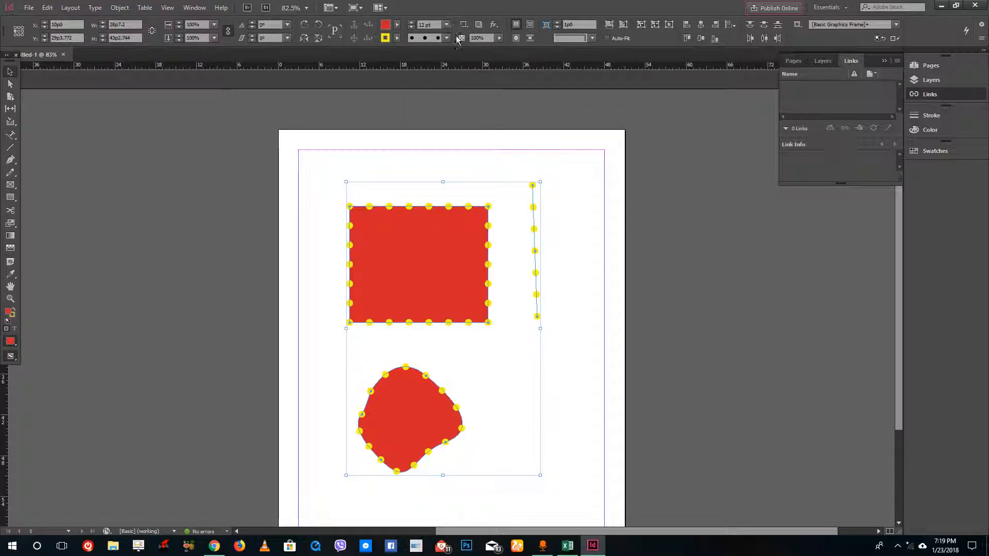
- Adjust the stroke weight of the selected objects to 11 pt
click(411, 27)
click(411, 28)
click(411, 27)
click(411, 22)
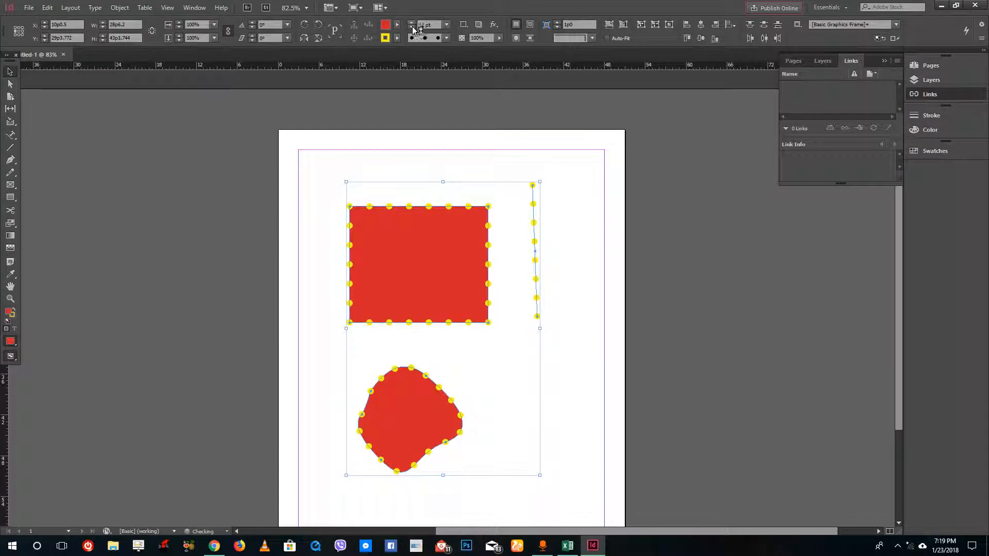
- Reselect all three objects and give their strokes the [Black] swatch and the Left Slant Hash type
click(397, 38)
click(479, 111)
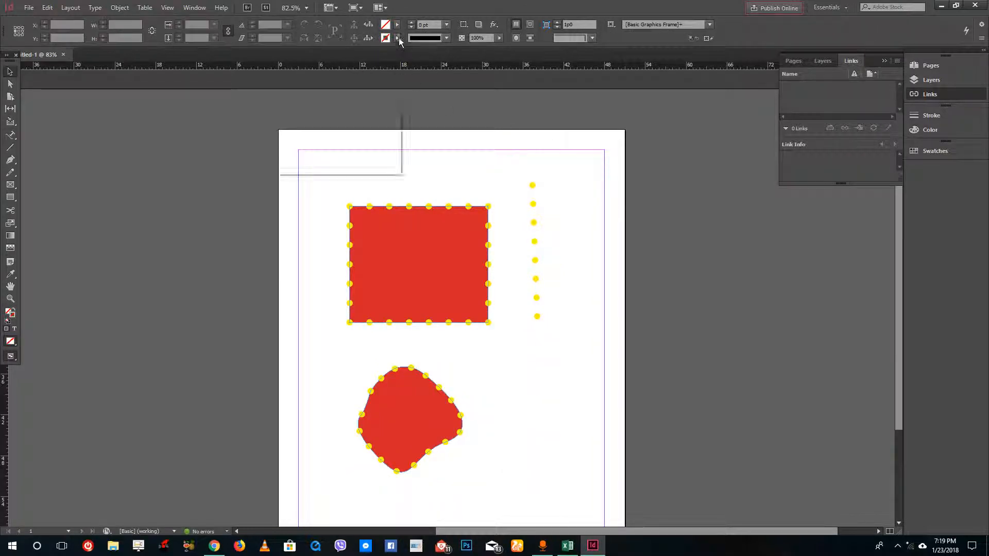
key(ctrl+a)
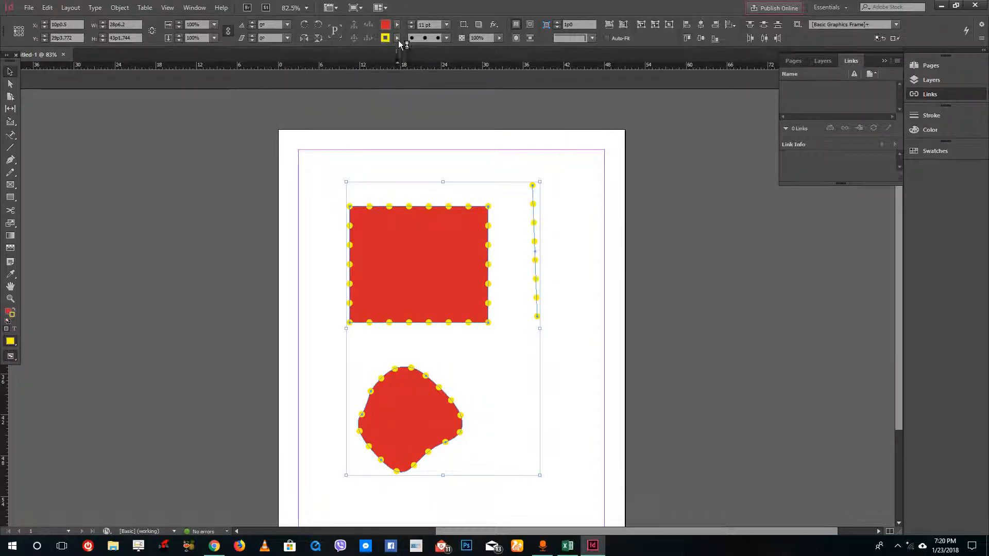
click(397, 38)
click(318, 99)
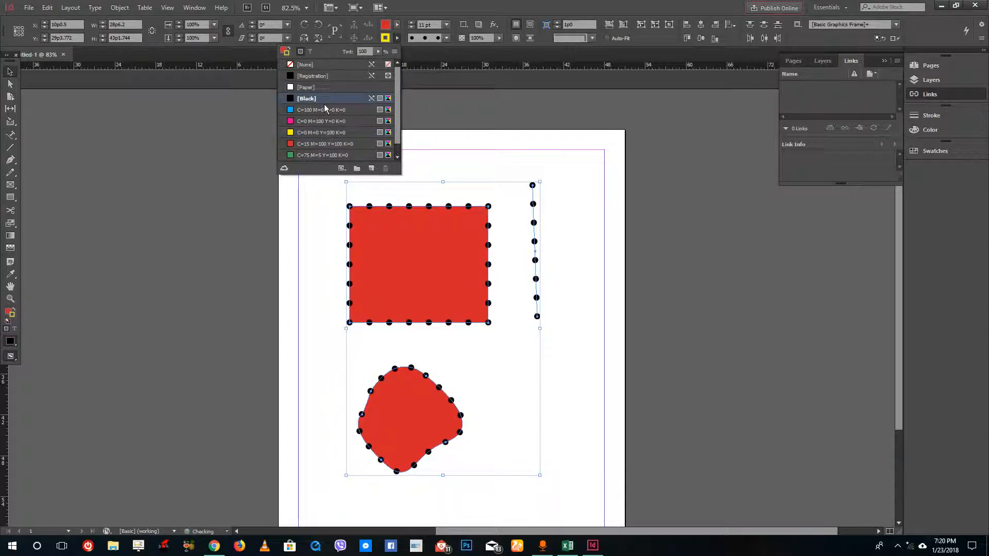
click(447, 38)
click(457, 162)
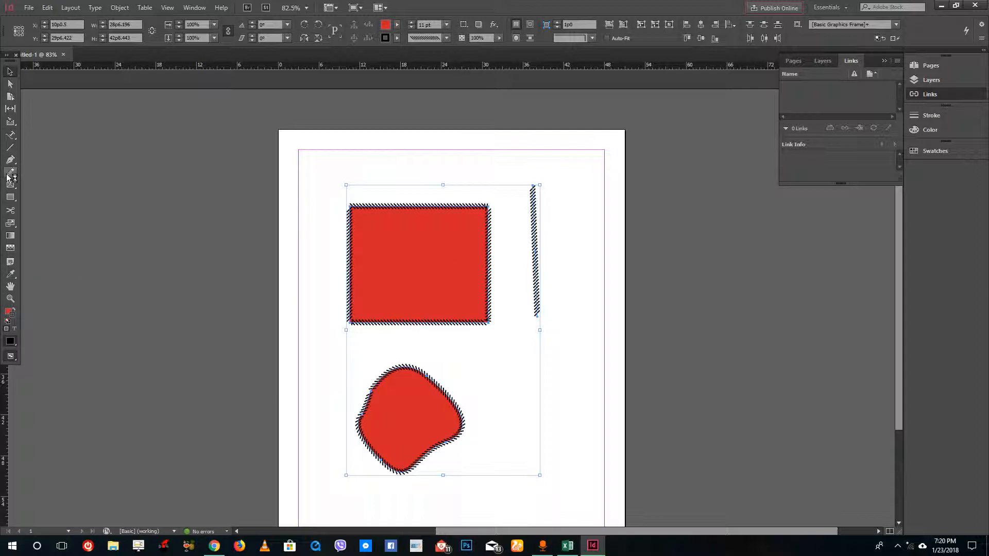
- Swap the fill and stroke colors of the selected objects back and forth several times
click(14, 311)
click(14, 311)
click(14, 311)
click(14, 312)
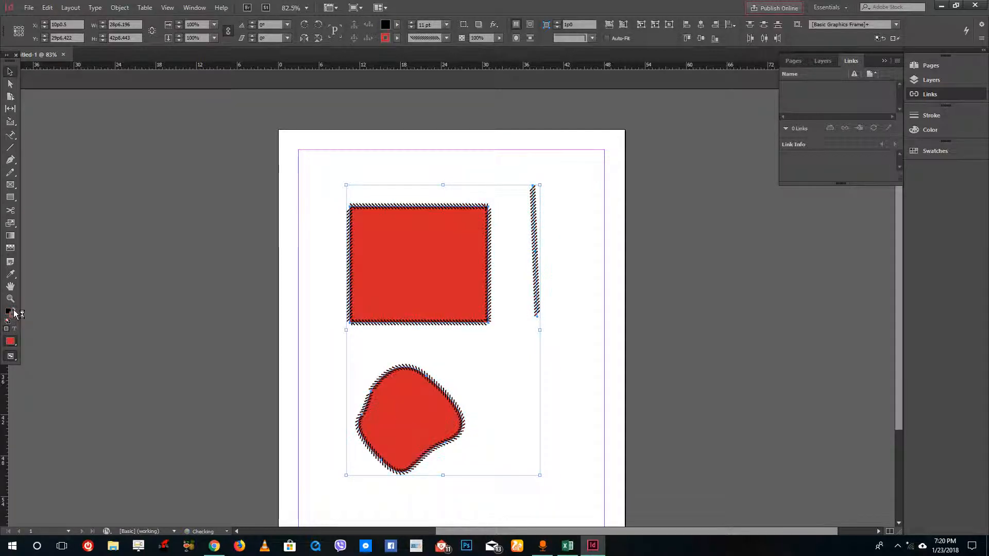
click(14, 311)
click(14, 311)
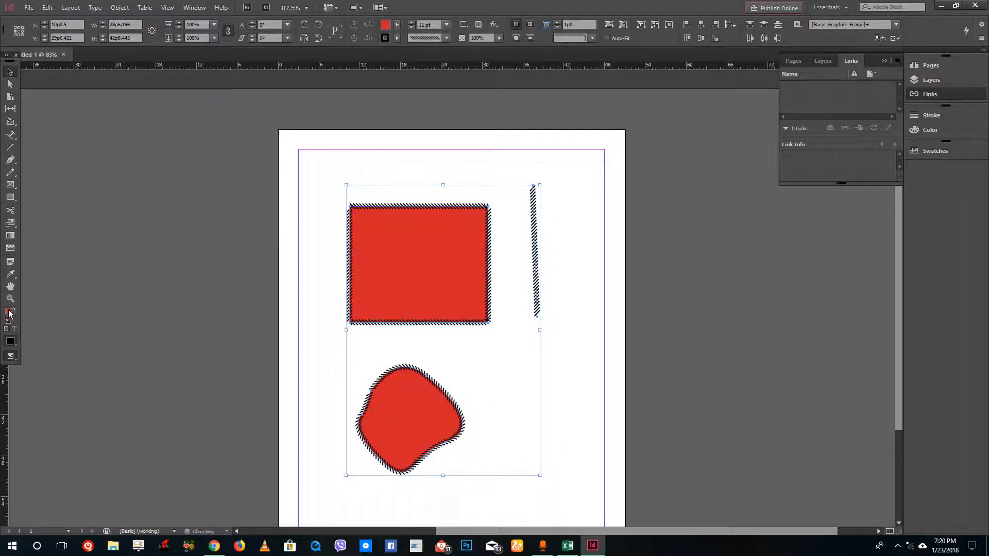
- Fill the selected objects with the dusty pink d19791 using the Color Picker
double_click(11, 313)
click(440, 272)
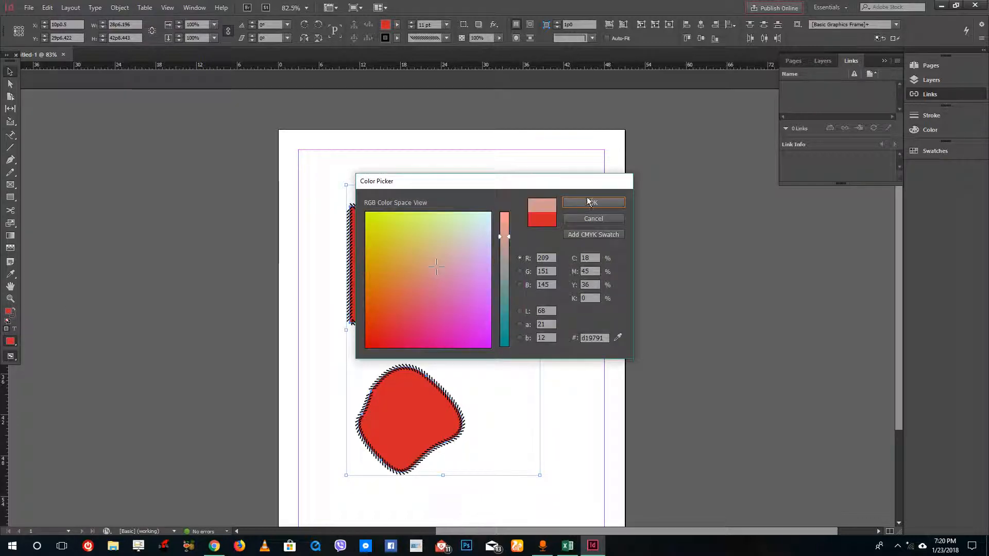
click(593, 202)
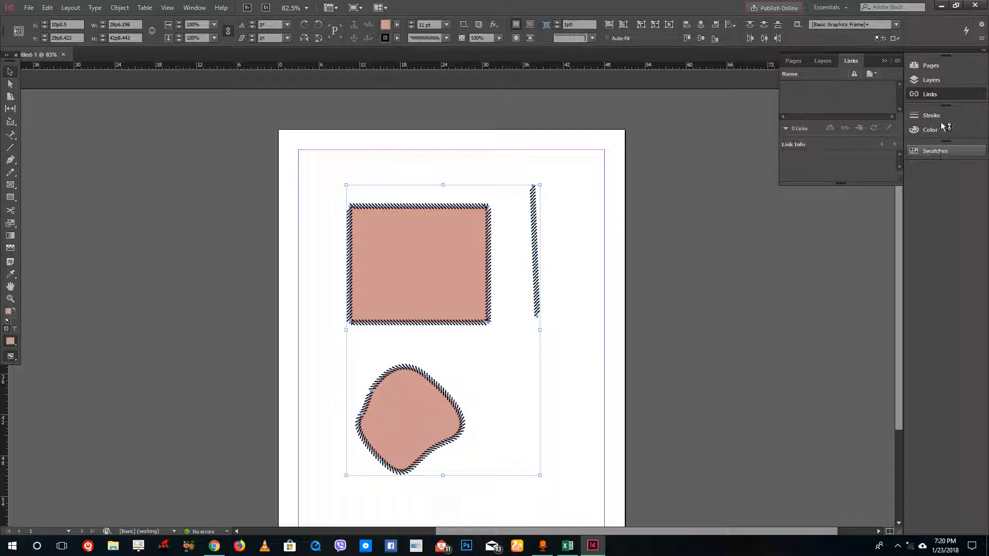
- Sample fill colors from the color spectrum for the selected objects, settling on dark green C=100 M=0 Y=97 K=38
click(950, 133)
click(834, 180)
click(857, 180)
click(863, 183)
click(830, 179)
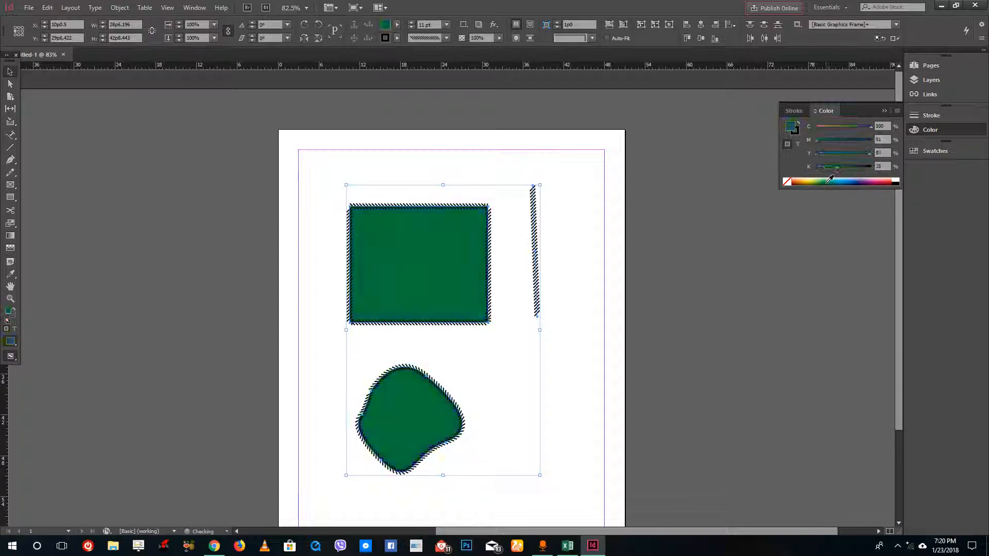
- Select only the rectangle and change its fill to a light green sampled from the color spectrum
click(214, 187)
click(464, 263)
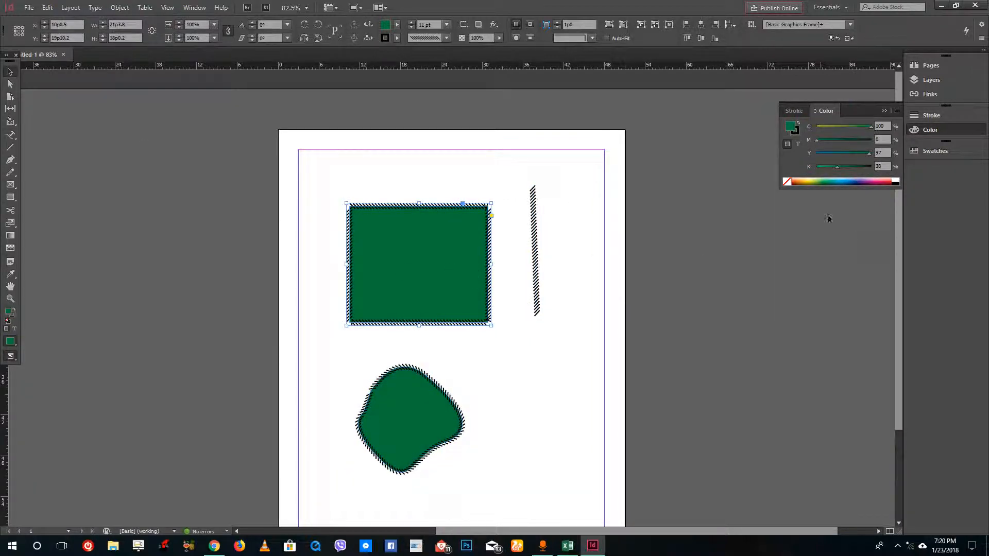
click(822, 180)
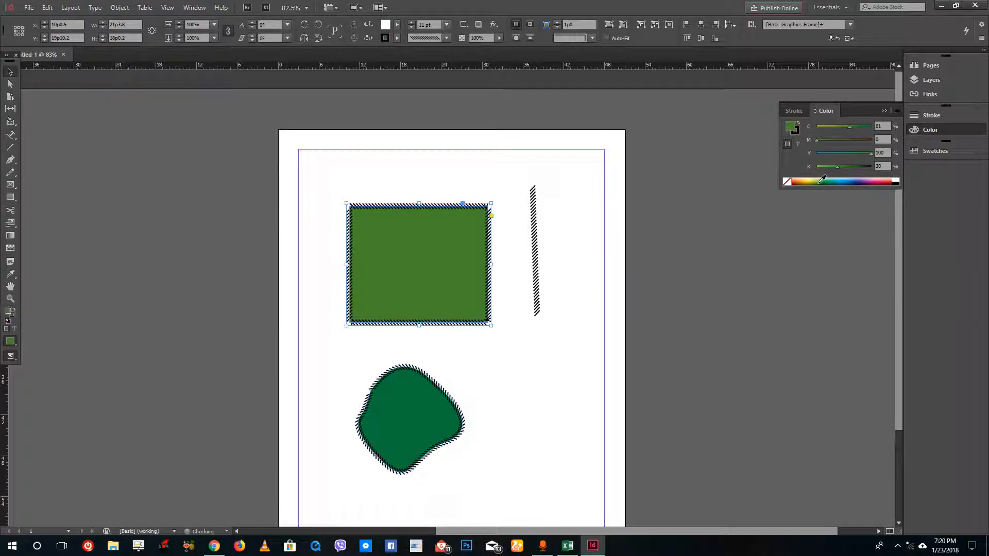
click(823, 181)
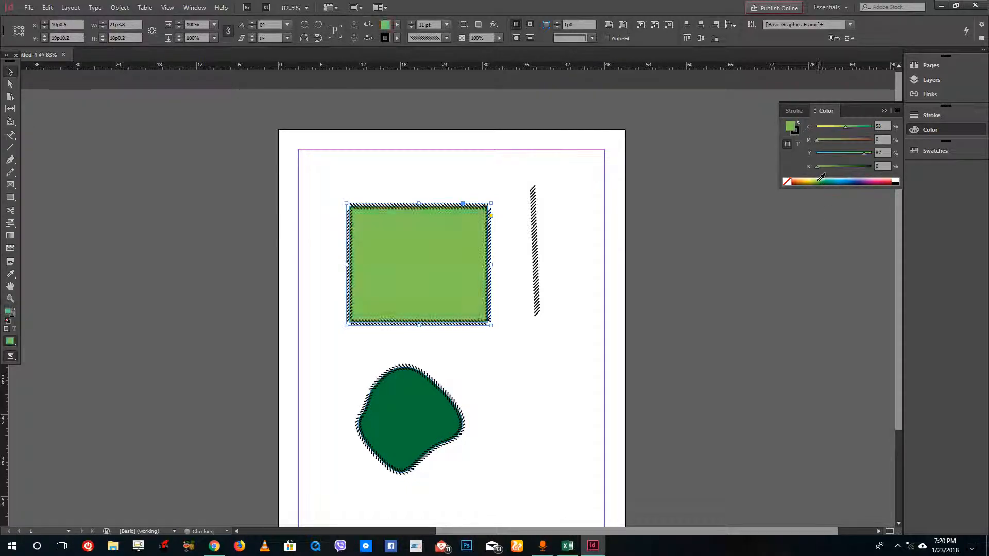
- Try red and black swatches as the curved shape's fill and settle on the cyan C=100 M=0 Y=0 K=0 swatch
click(400, 391)
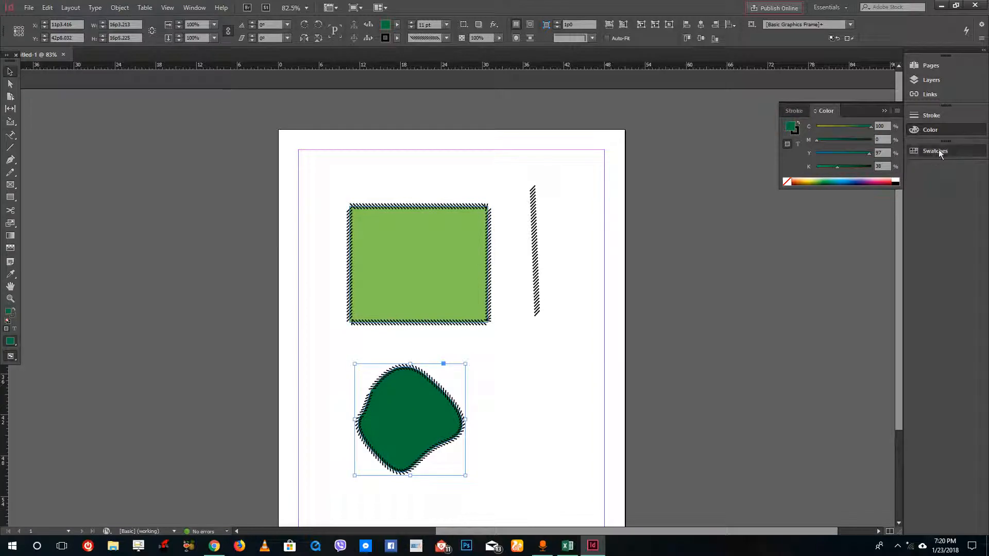
click(935, 151)
scroll(821, 222, down, 1)
click(818, 204)
click(816, 239)
click(814, 215)
scroll(855, 190, up, 3)
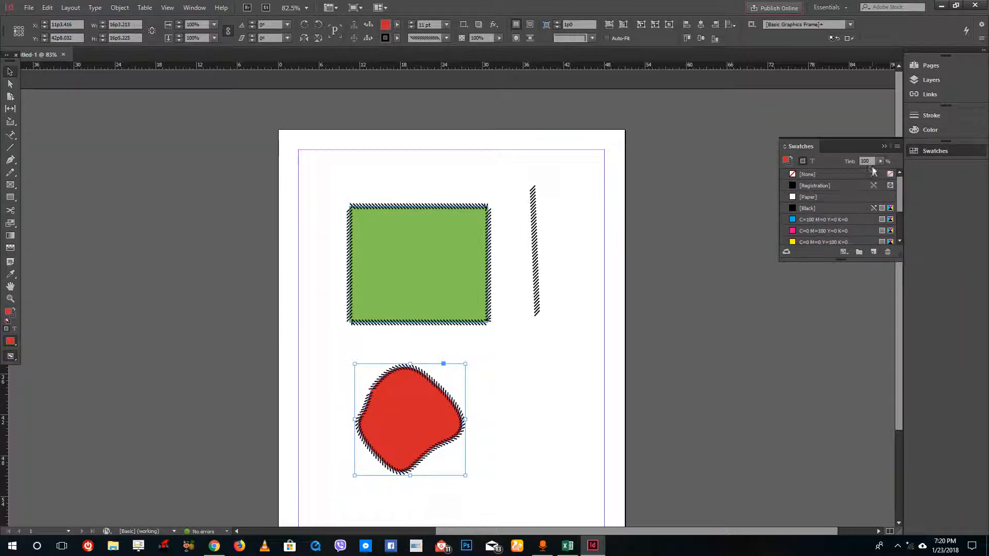
drag(879, 164, 909, 185)
click(819, 209)
click(820, 219)
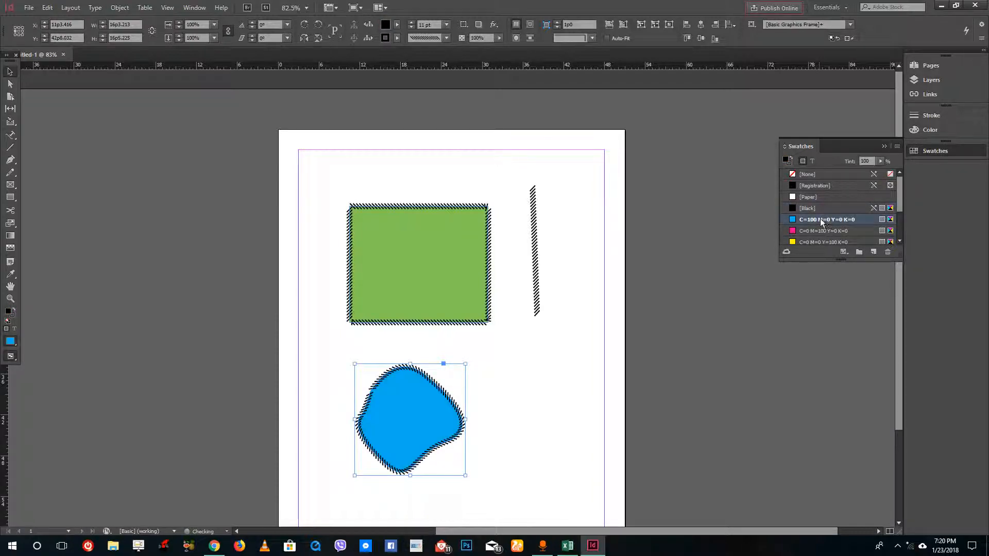
- Set the curved shape's stroke to the Thin - Thick type with a weight of 16 pt
click(930, 116)
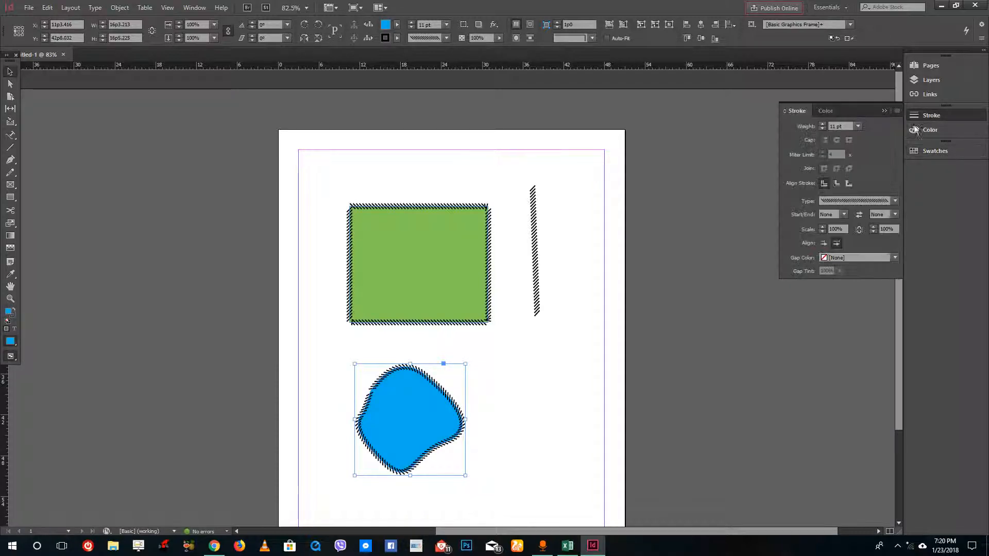
click(895, 200)
click(880, 254)
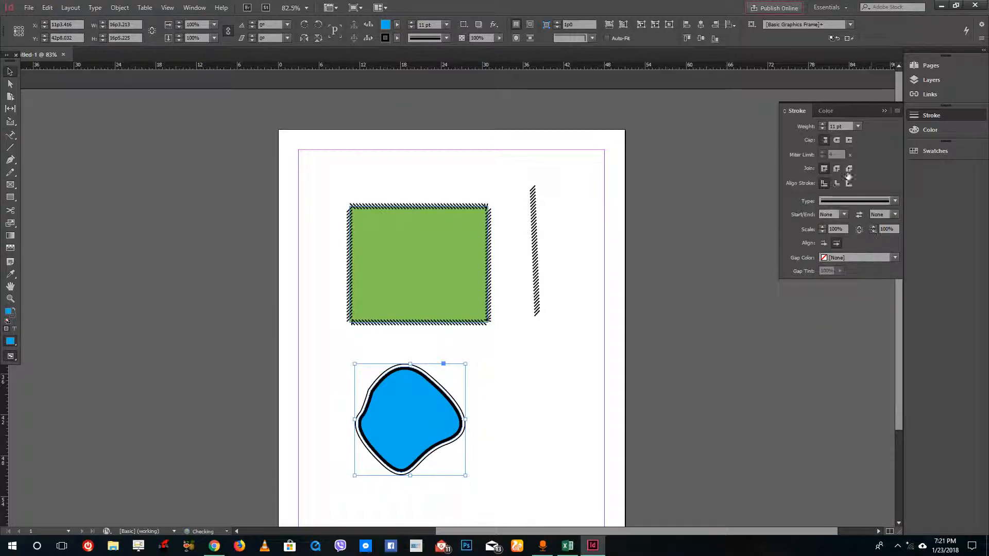
click(823, 123)
click(823, 123)
click(823, 123)
click(823, 123)
click(823, 123)
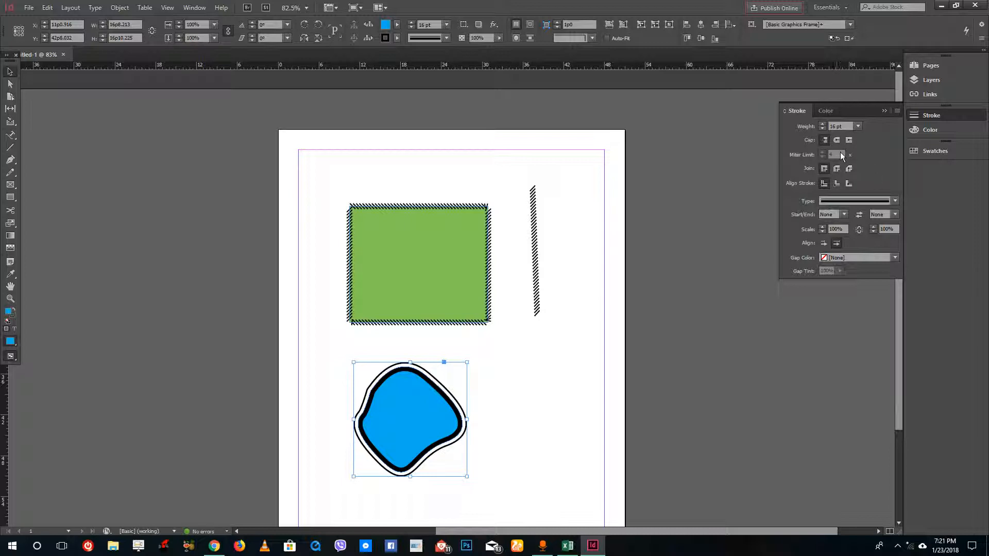
- Set the rectangle's stroke to the Solid type with round caps
click(433, 249)
click(895, 201)
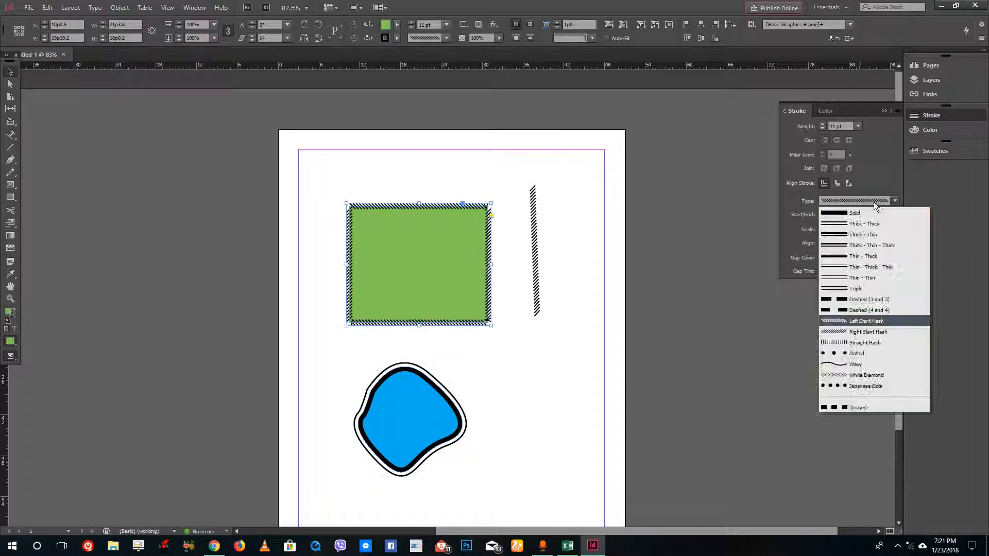
click(852, 208)
click(836, 139)
scroll(491, 205, up, 5)
scroll(448, 201, up, 2)
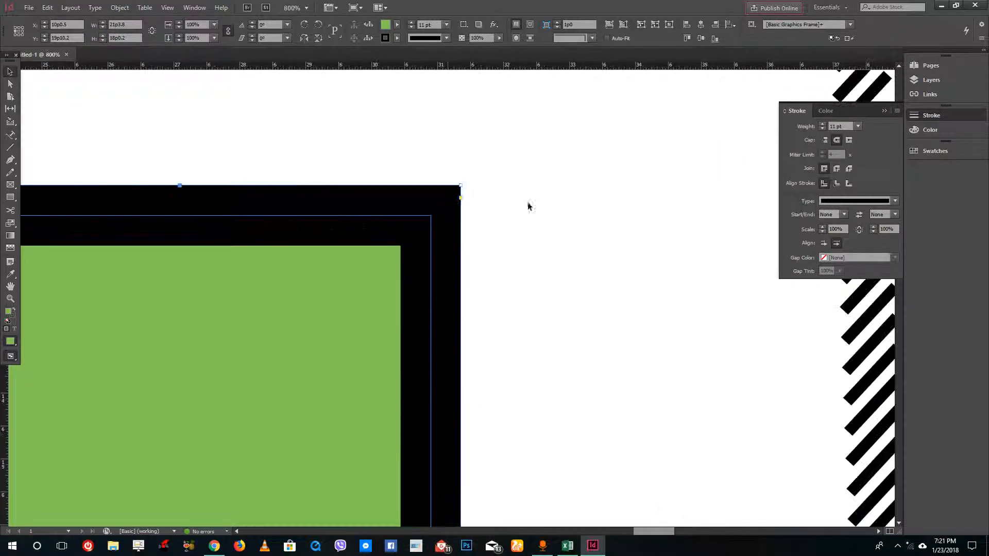
- Try the round and bevel joins on the rectangle's stroke and return to the miter join
click(836, 169)
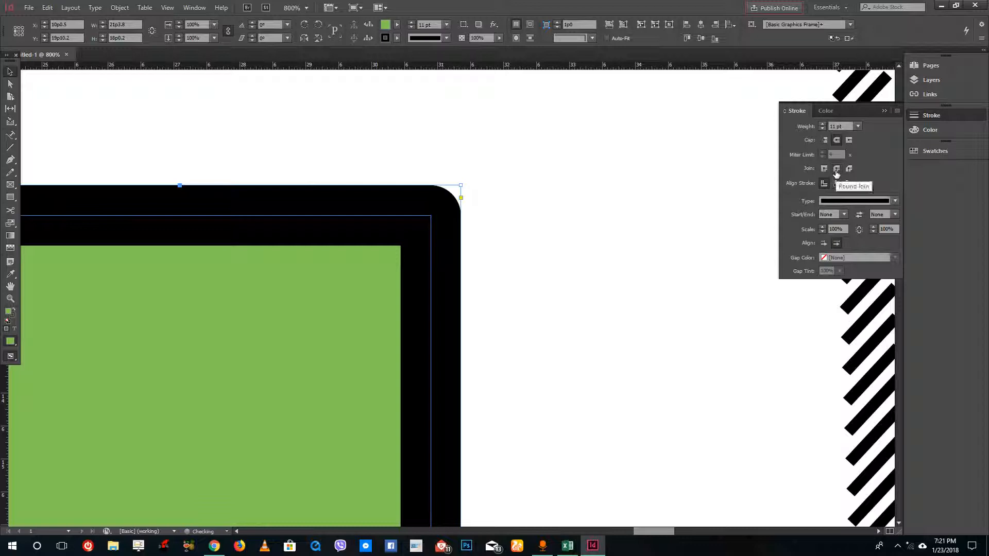
click(850, 169)
click(836, 169)
click(824, 169)
- Compare inside and center alignment for the rectangle's stroke and settle on aligning it to the outside
click(836, 184)
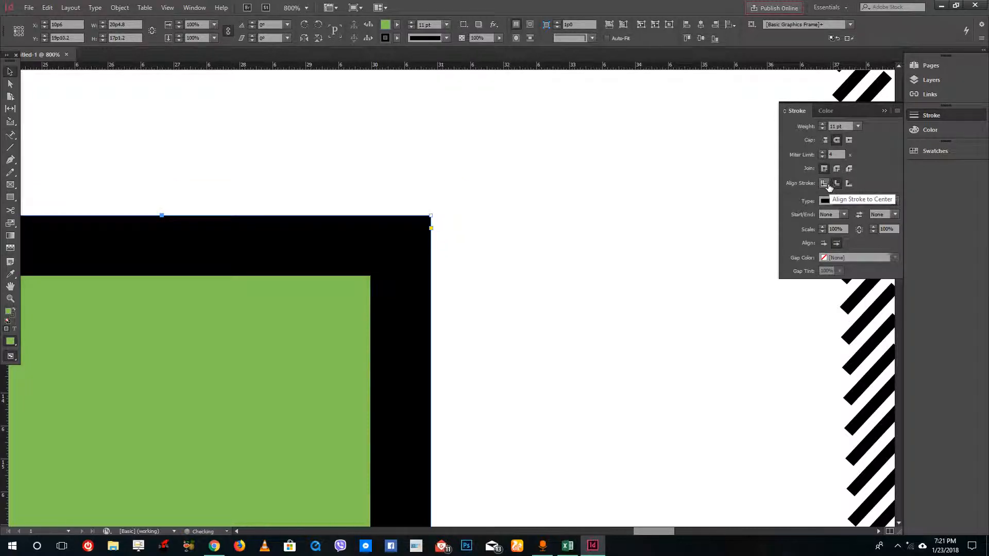
click(824, 184)
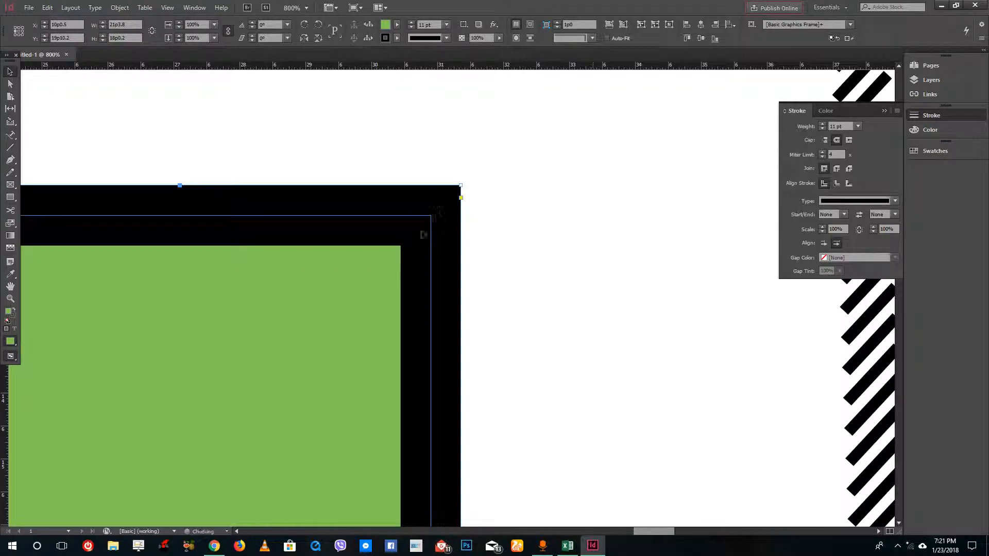
click(836, 184)
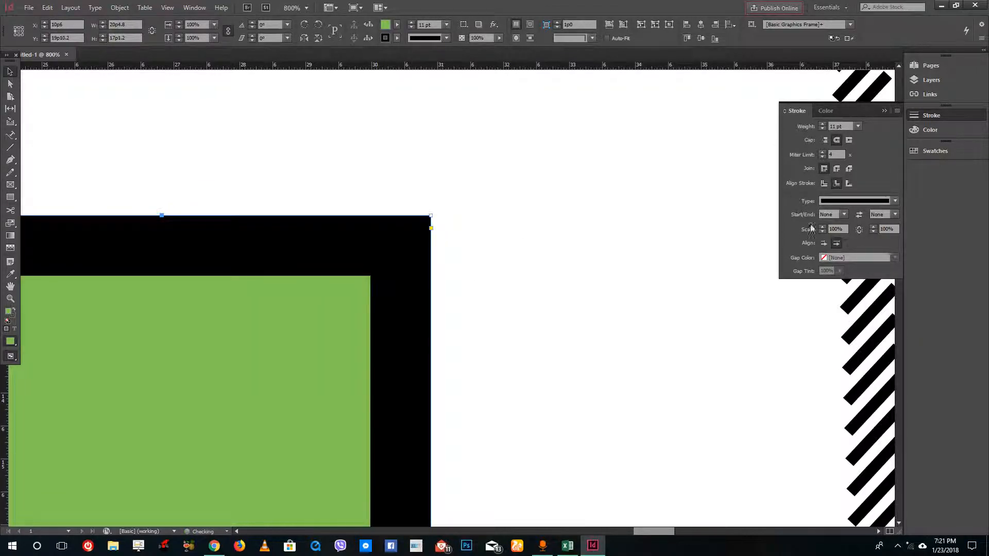
click(849, 184)
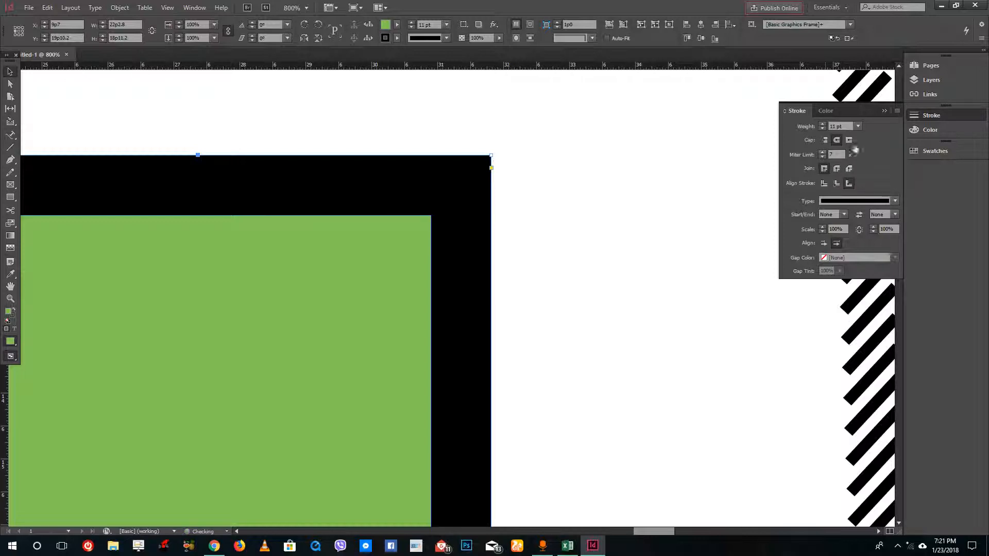
- Give the rectangle's stroke projecting caps, the Thick - Thick type and round joins
click(850, 140)
click(862, 201)
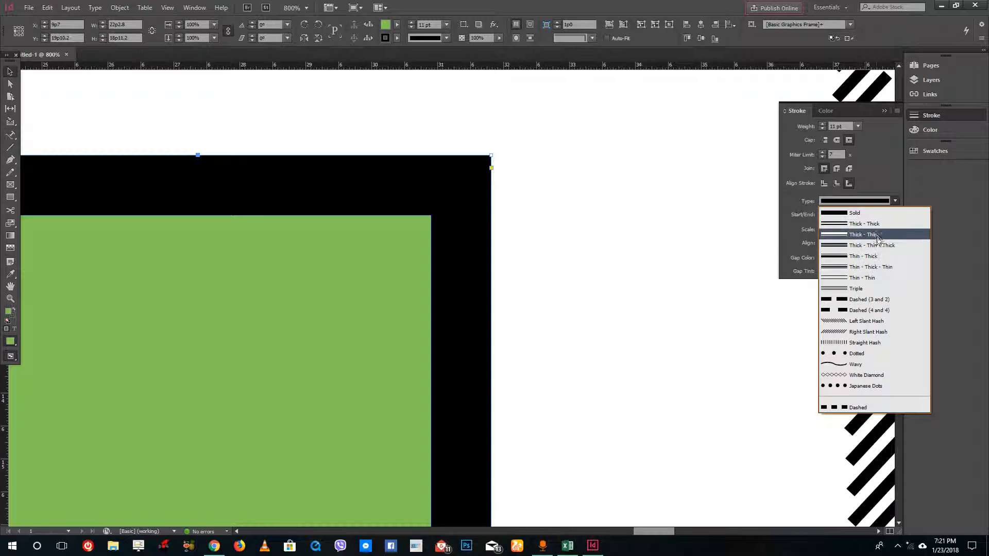
click(859, 231)
click(837, 169)
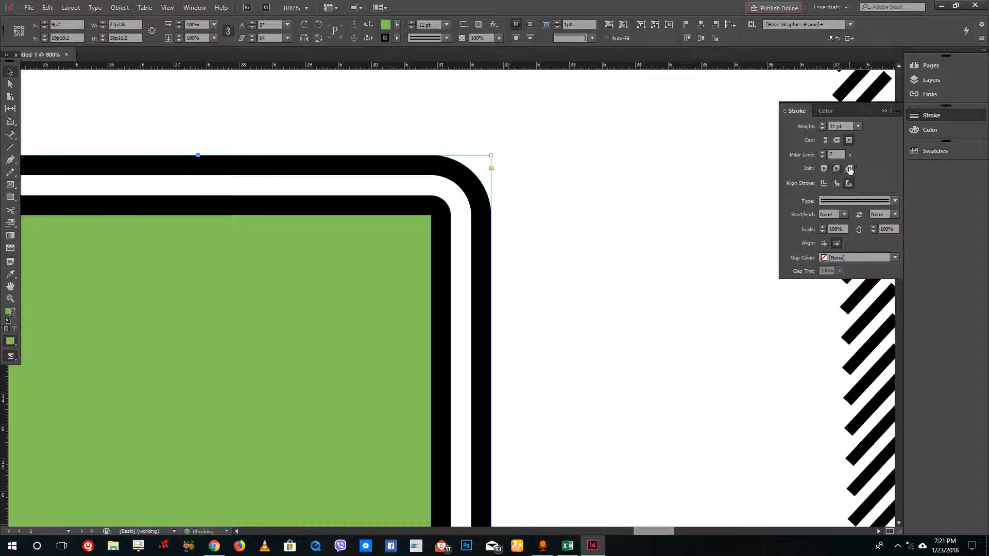
click(842, 170)
- Select the slanted-hash line beside the rectangle and frame it together with the whole rectangle
scroll(659, 238, up, 3)
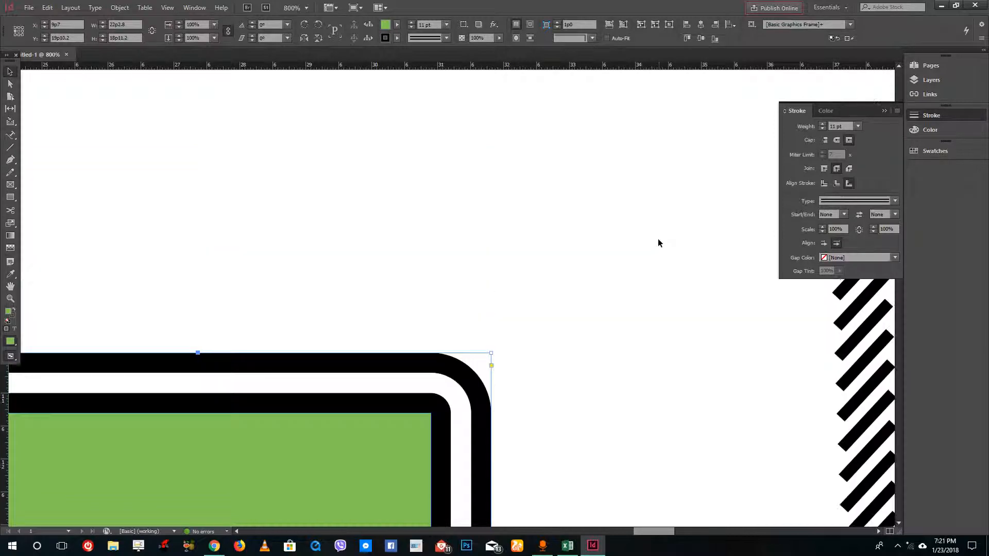
scroll(659, 242, down, 3)
click(739, 289)
scroll(799, 342, down, 5)
scroll(826, 404, up, 4)
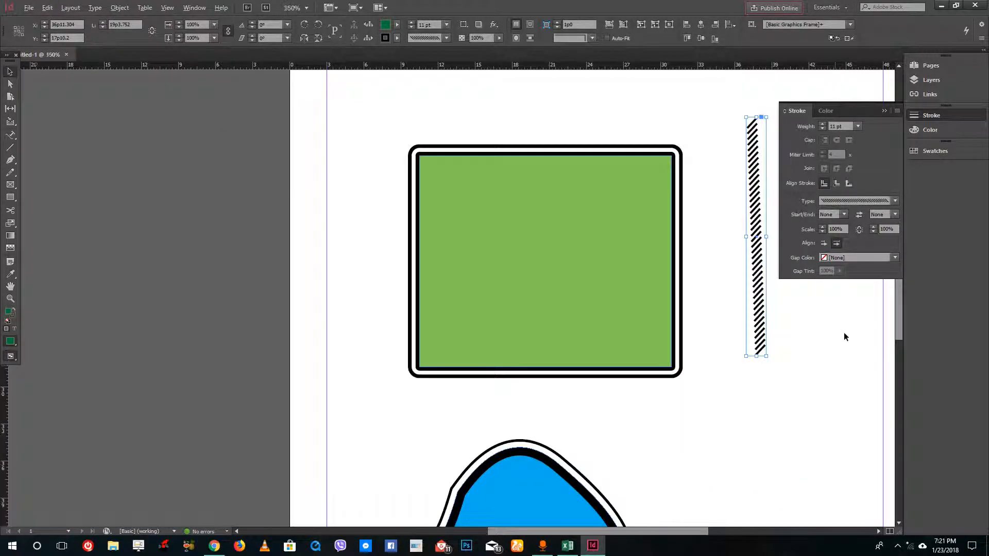
scroll(765, 103, down, 1)
scroll(787, 96, up, 1)
scroll(760, 121, up, 5)
scroll(745, 211, down, 3)
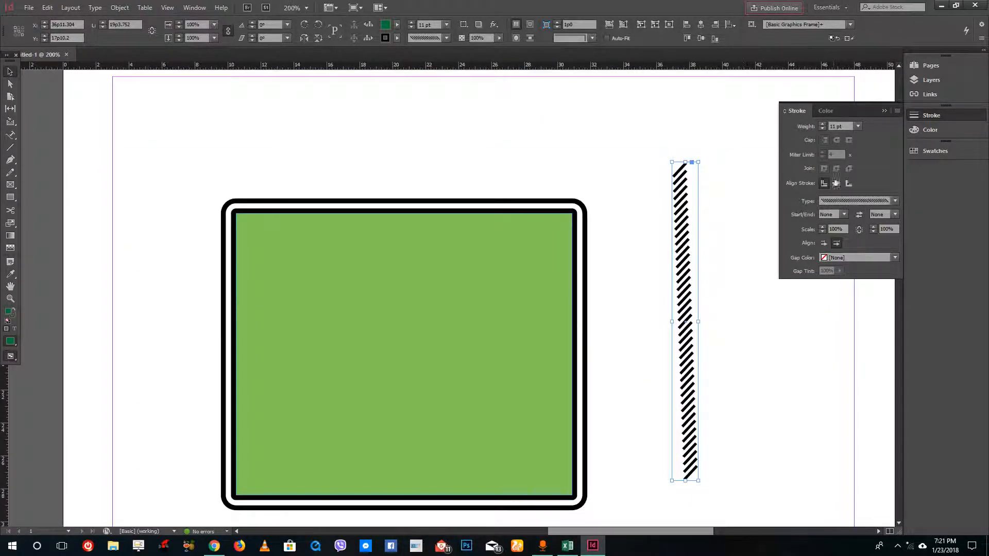
- Try inside and outside stroke alignment on the hashed line and return it to center alignment
click(840, 186)
click(848, 185)
click(838, 185)
click(827, 183)
- Set the line's stroke to the Solid type, try projecting caps and settle on round caps
click(857, 201)
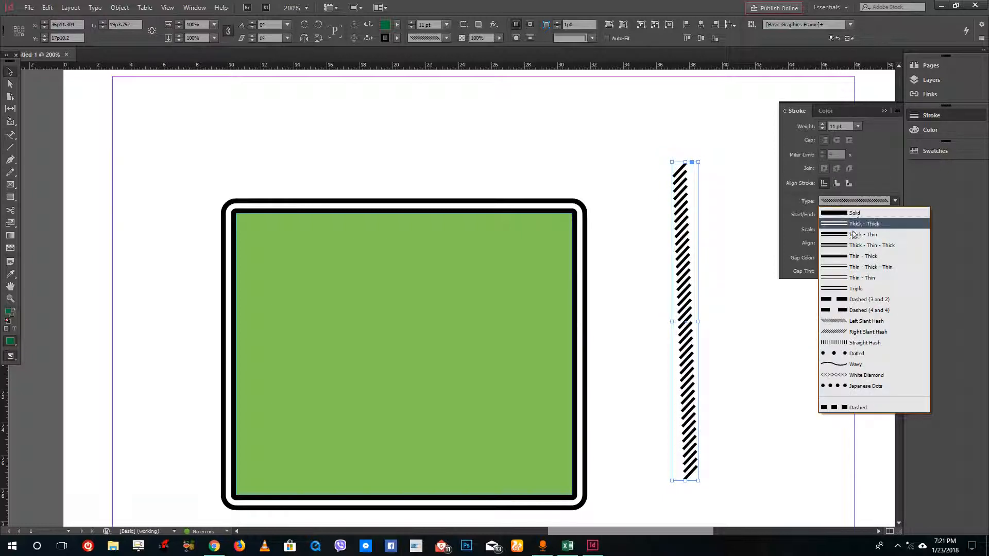
click(850, 206)
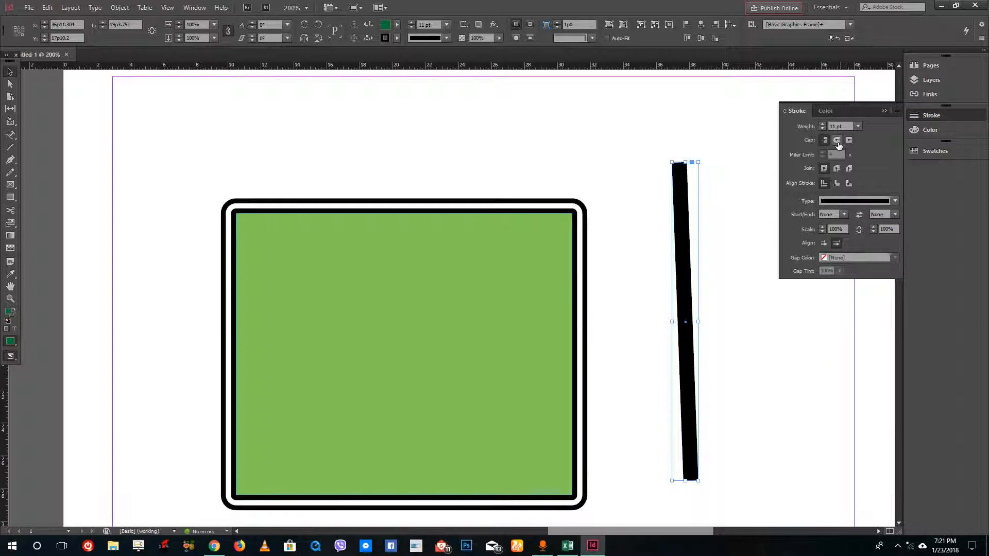
click(837, 140)
click(848, 141)
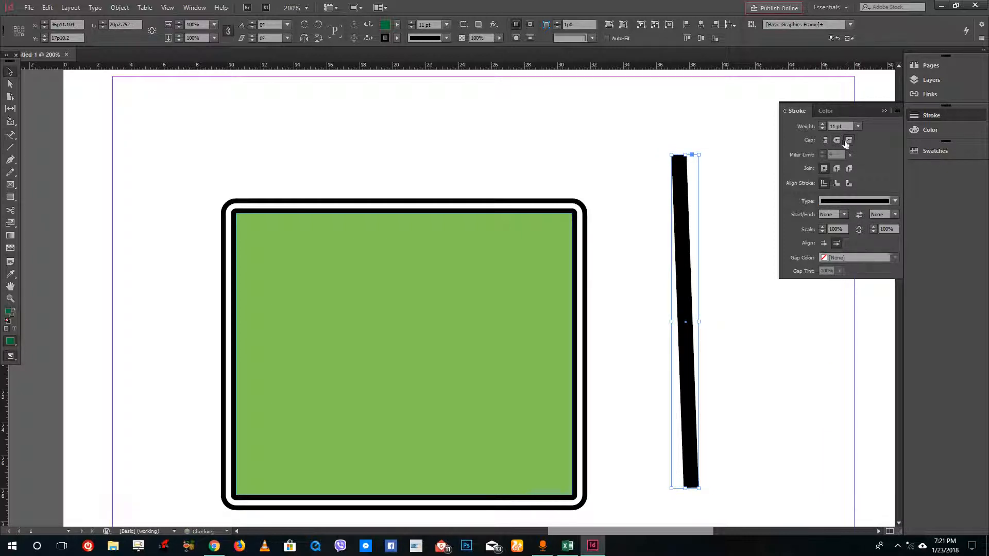
click(837, 141)
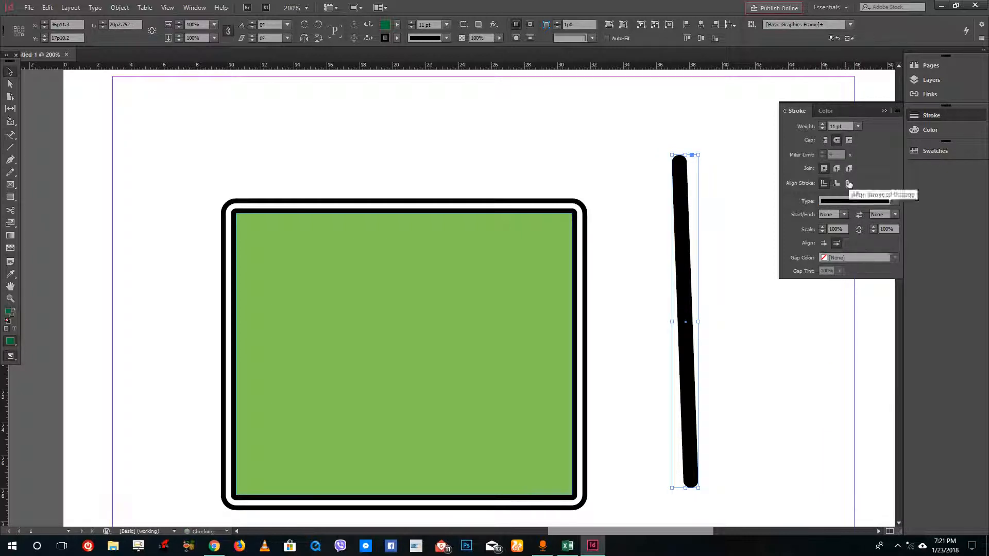
- Add a bar to the start of the line and a solid arrowhead to its end
click(842, 214)
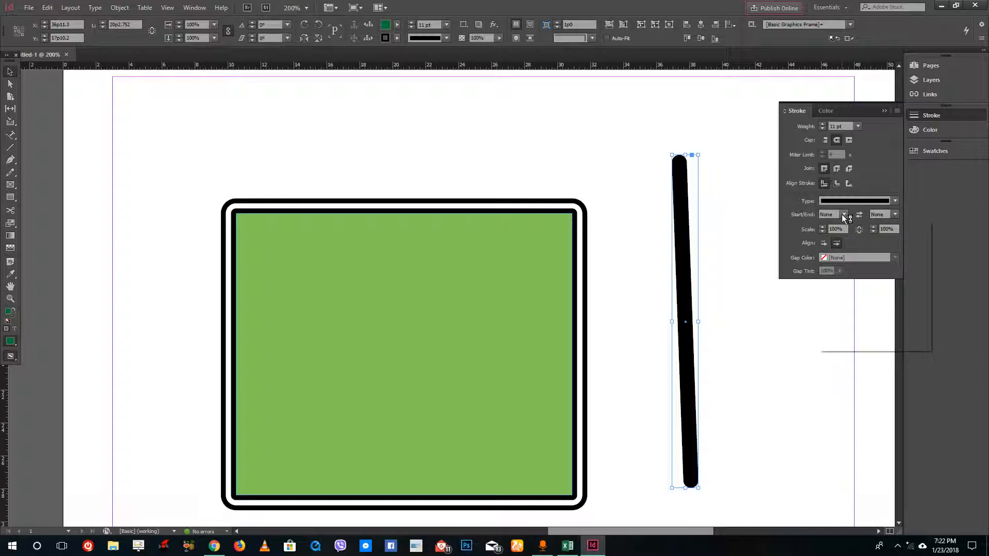
click(851, 242)
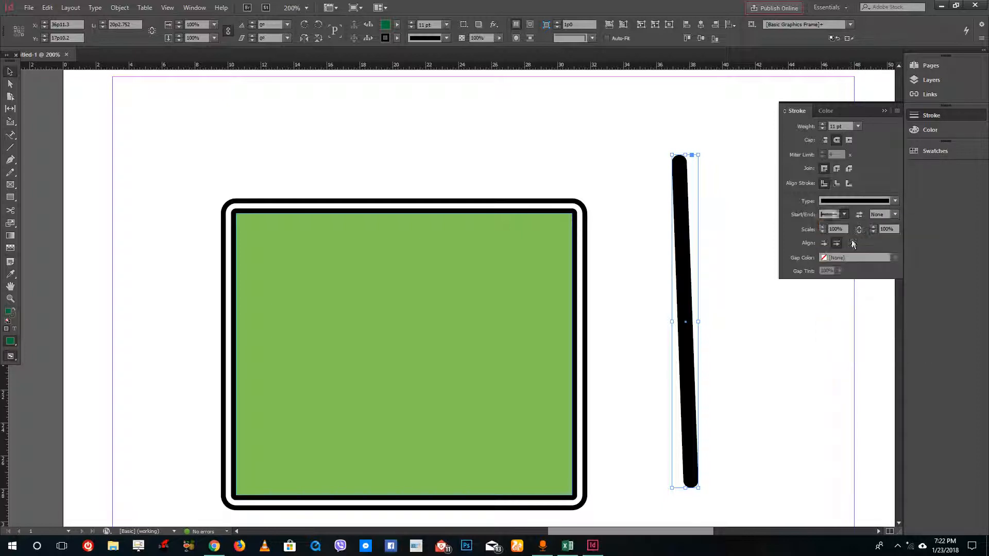
click(897, 214)
click(908, 303)
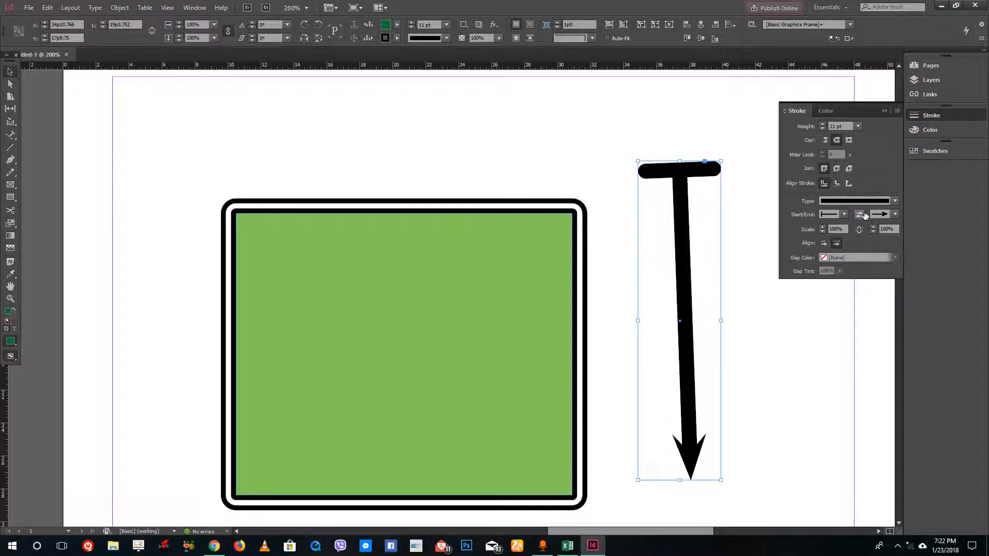
- Enlarge the bar at the line's start to 117% and swap the start and end shapes
click(822, 227)
click(823, 227)
click(823, 227)
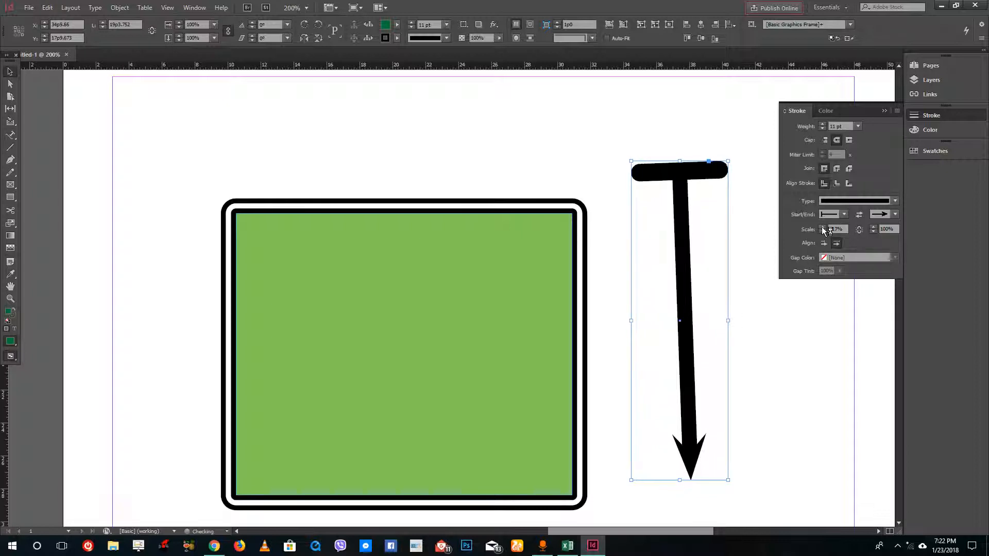
click(881, 216)
click(885, 214)
click(859, 215)
- Scale the line's start arrowhead to 142% and its end bar to 125%
click(823, 231)
click(823, 227)
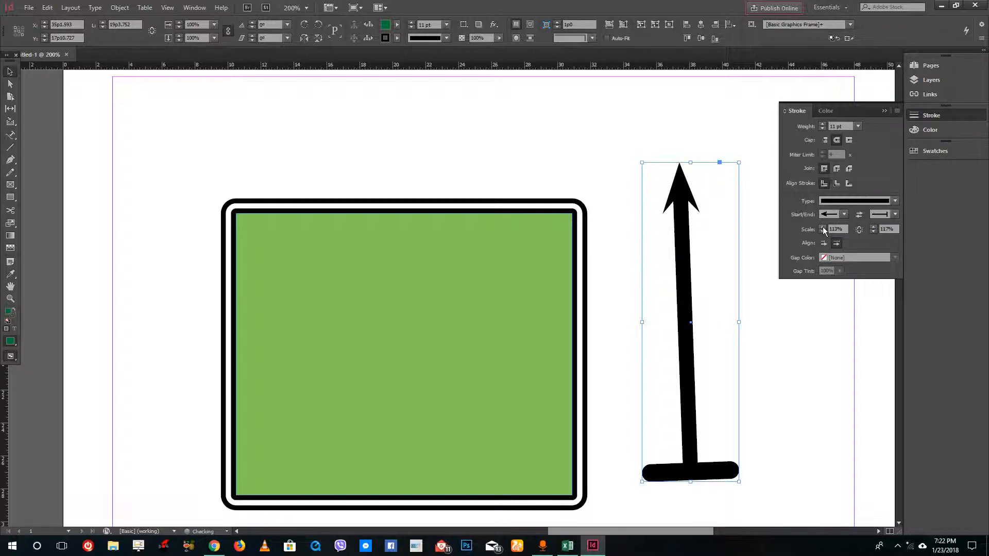
click(823, 227)
click(823, 227)
click(823, 227)
click(823, 226)
click(823, 226)
click(823, 227)
click(824, 226)
click(823, 227)
click(823, 226)
click(823, 227)
click(824, 227)
click(823, 227)
click(824, 227)
click(823, 226)
click(823, 227)
click(823, 227)
click(823, 227)
click(874, 227)
click(874, 226)
click(874, 227)
click(874, 227)
click(874, 226)
click(874, 227)
- Try other shapes at the line's end, settle on an open circle, and set the stroke type to White Diamond
click(895, 214)
click(900, 290)
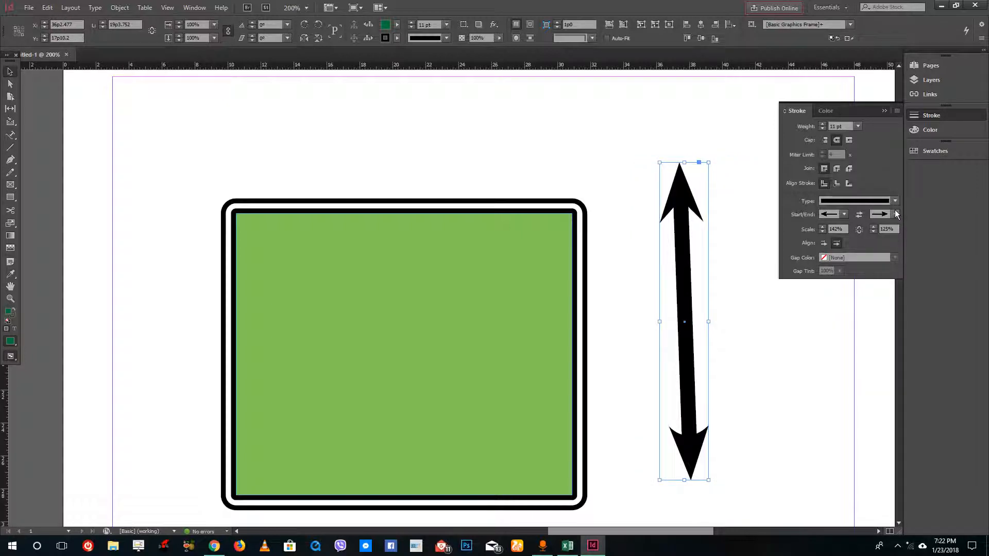
click(895, 214)
click(909, 259)
click(894, 215)
click(908, 280)
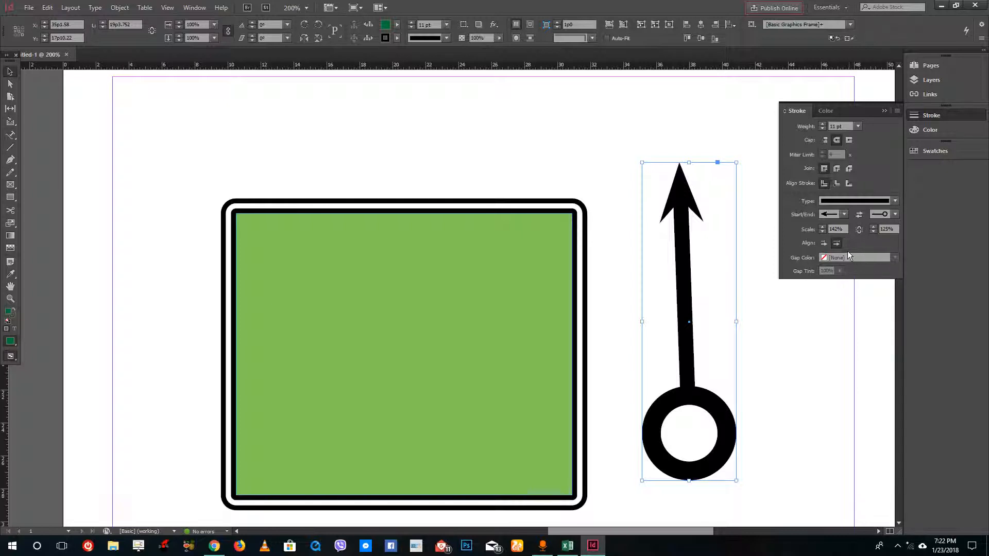
click(882, 200)
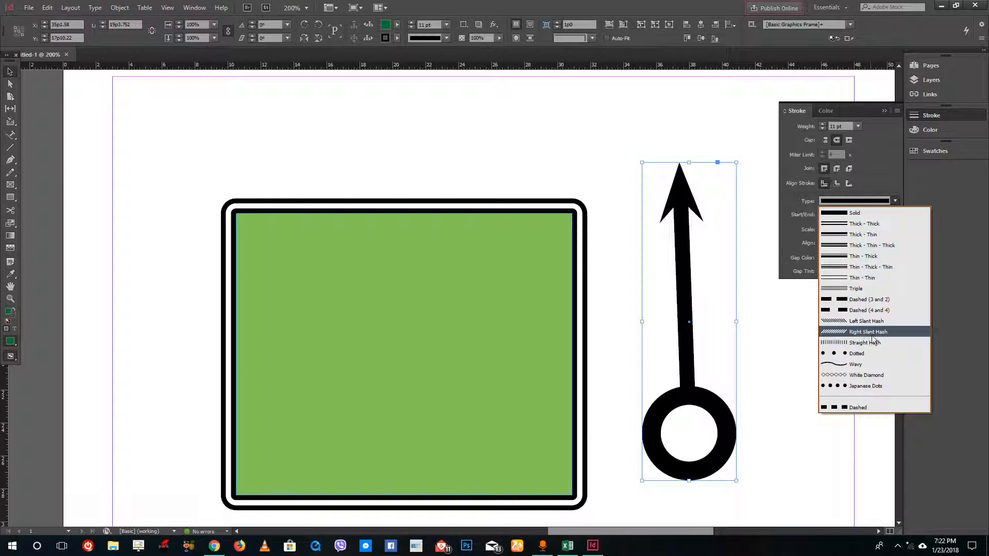
click(899, 376)
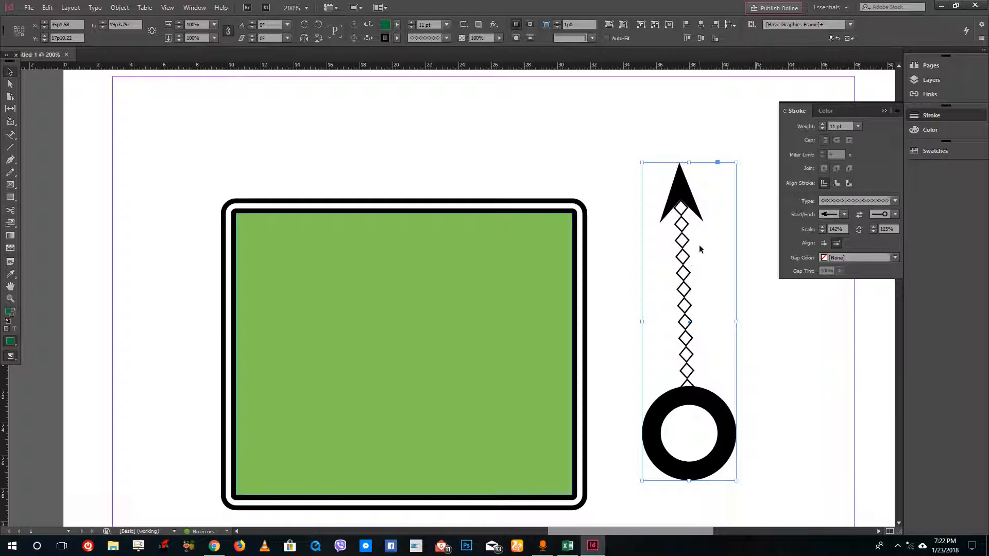